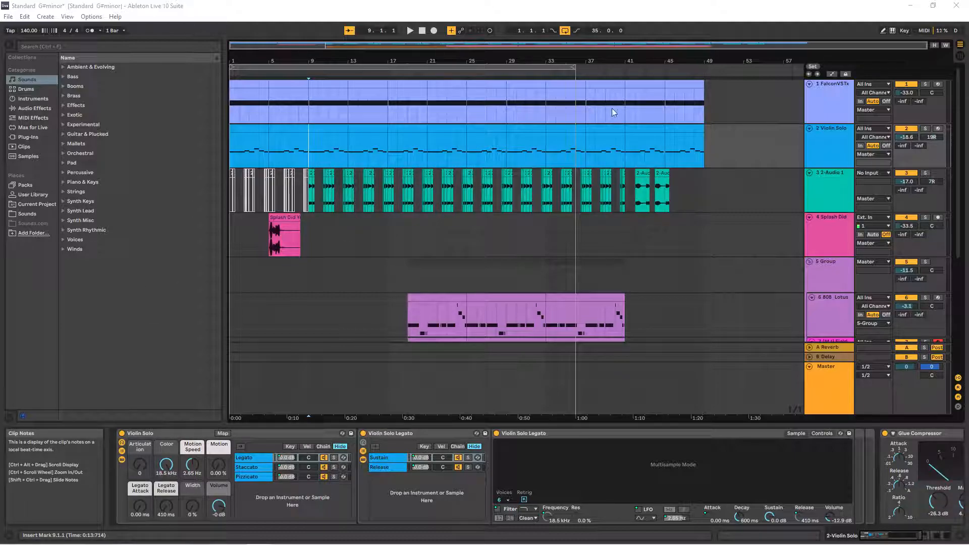
Step: Look over the arrangement's tracks and clips, from the FalconVSTx track down to the Drum Rack and Audio tracks
scroll(574, 213, "down", 2)
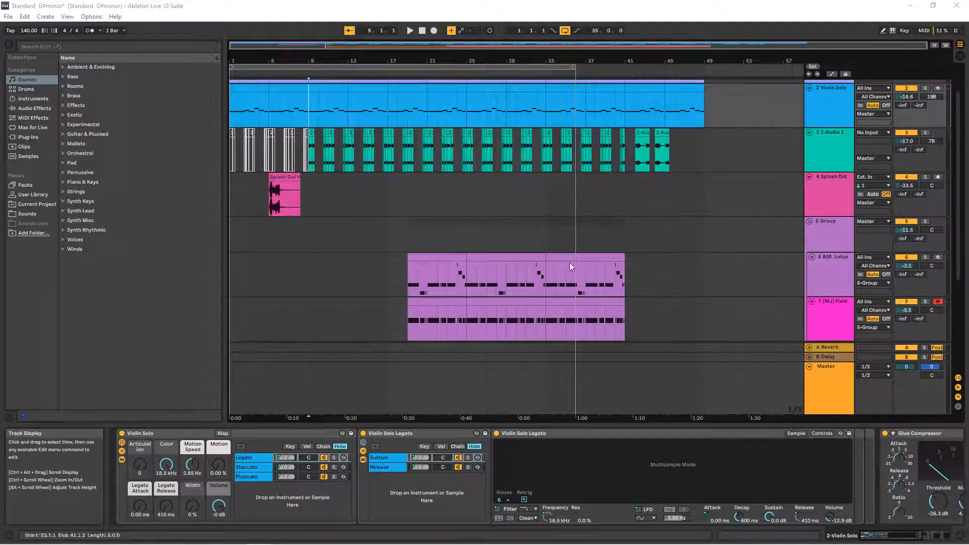
scroll(568, 260, "down", 2)
scroll(496, 308, "down", 2)
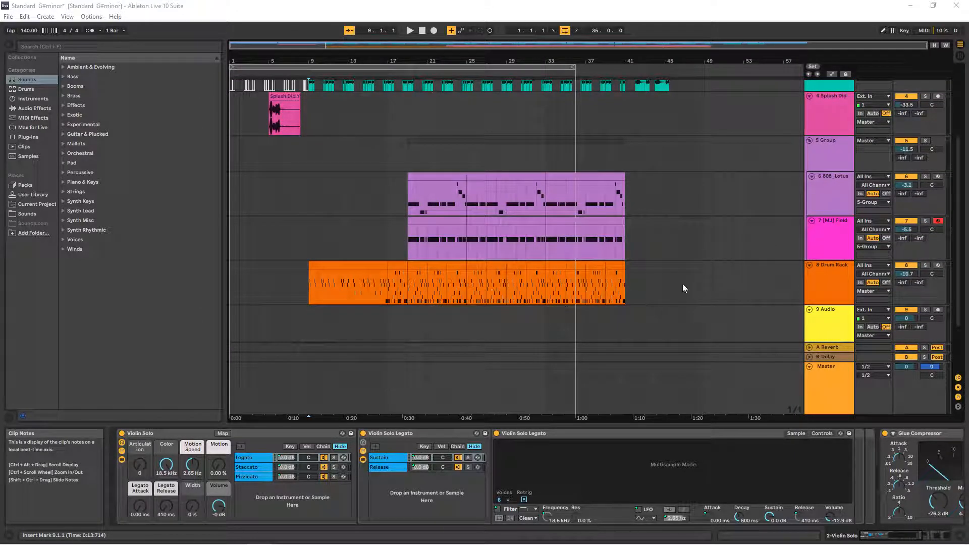
scroll(353, 234, "up", 4)
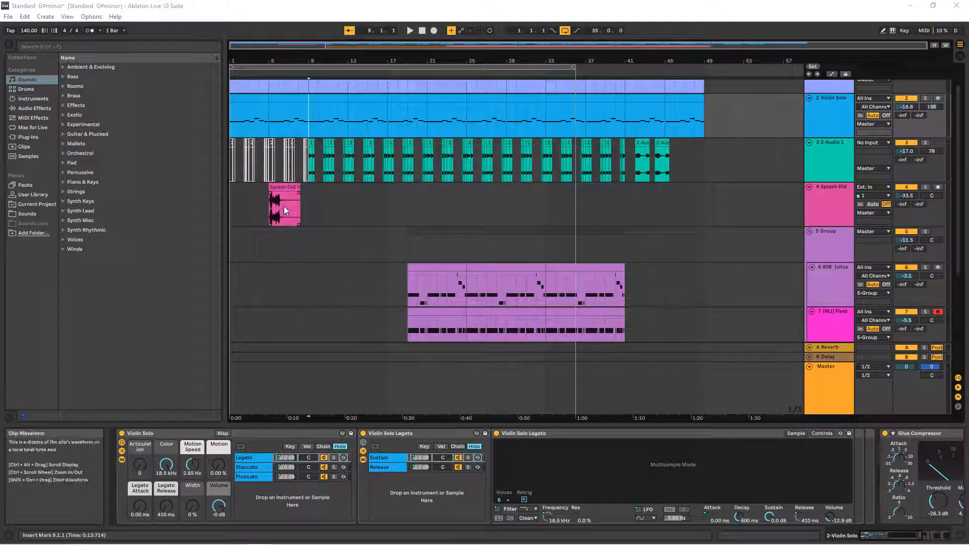
left_click_drag(459, 50, 559, 179)
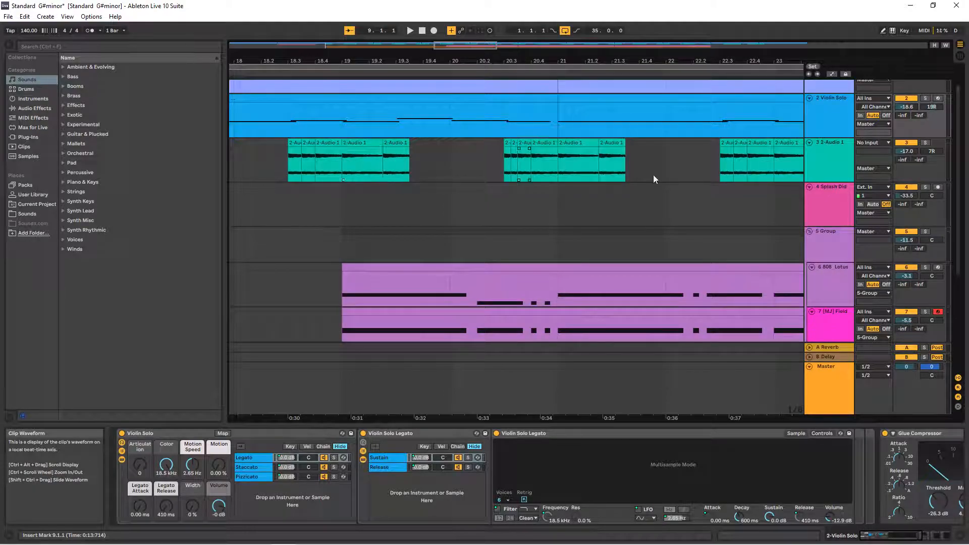
left_click_drag(411, 39, 463, 180)
scroll(462, 180, "up", 2)
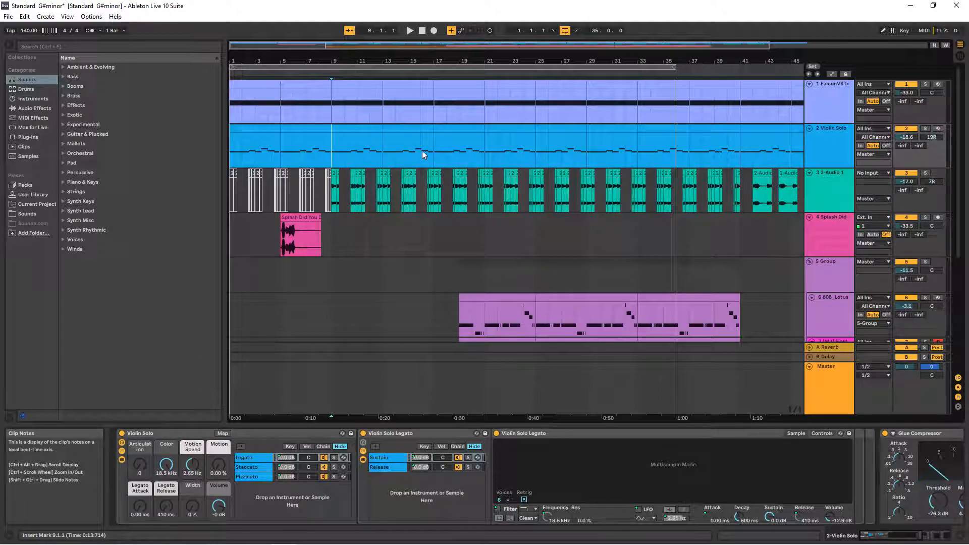
left_click_drag(379, 47, 379, 30)
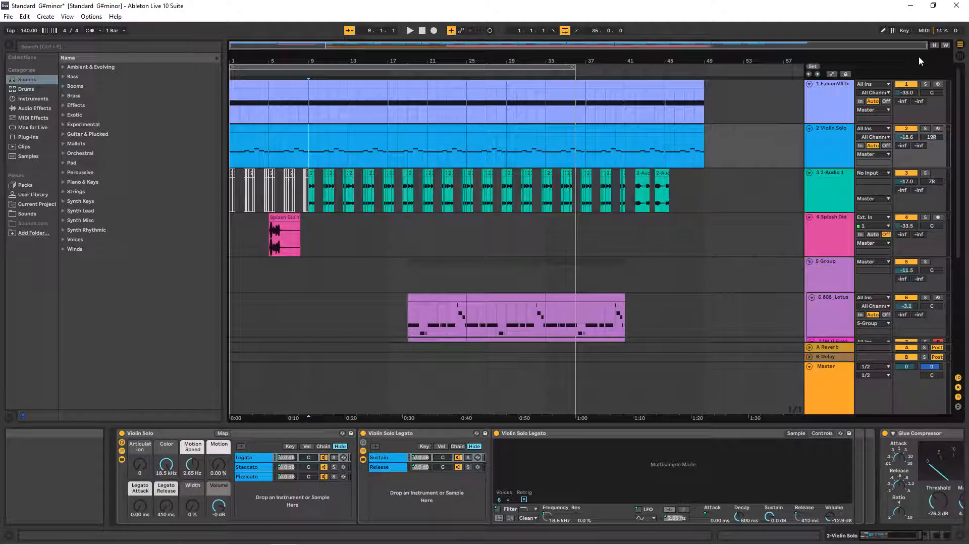
mouse_move(938, 31)
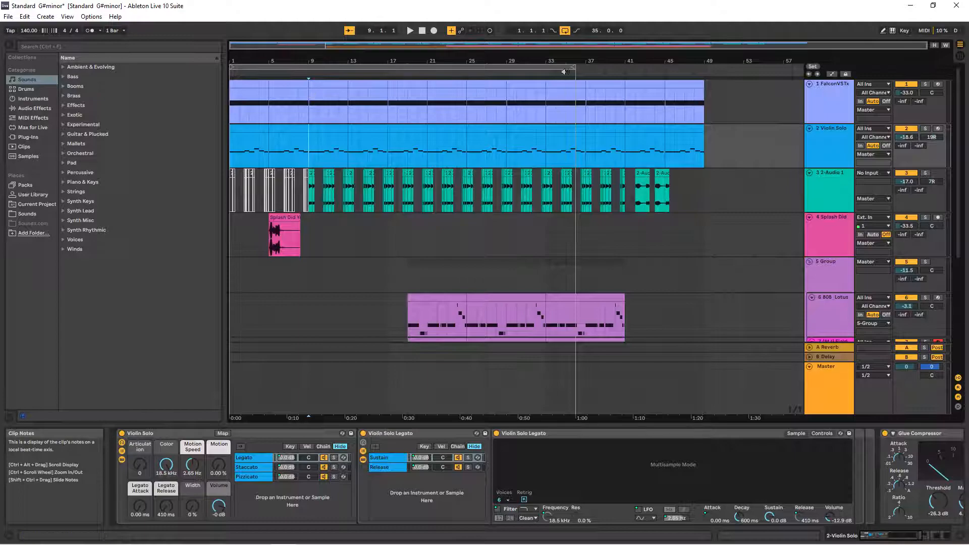
Step: Extend the loop end to bar 37 and play the arrangement from bar 9
left_click_drag(574, 67, 585, 67)
left_click(309, 149)
key("space")
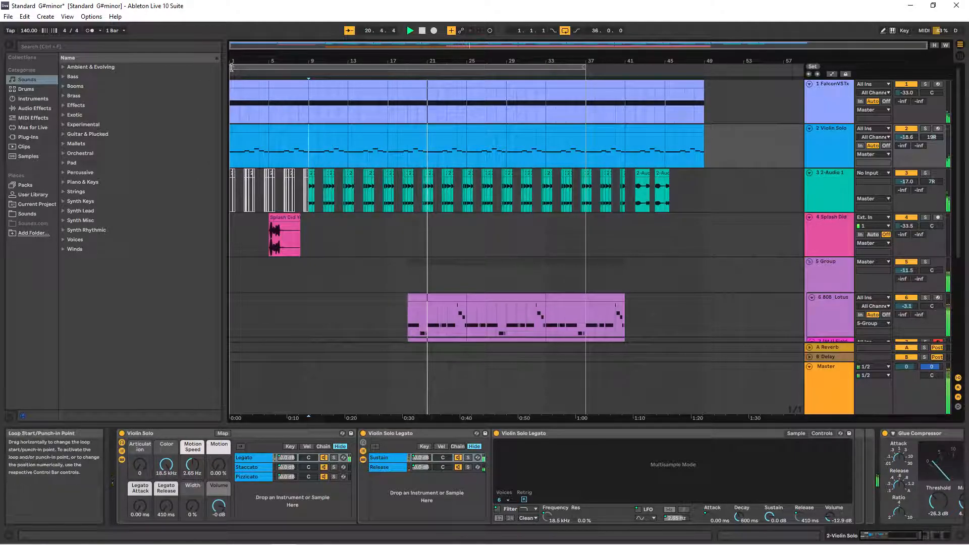
Step: Solo the Violin Solo track, narrow the loop to bars 25 to 29, and stop playback
left_click_drag(232, 66, 428, 74)
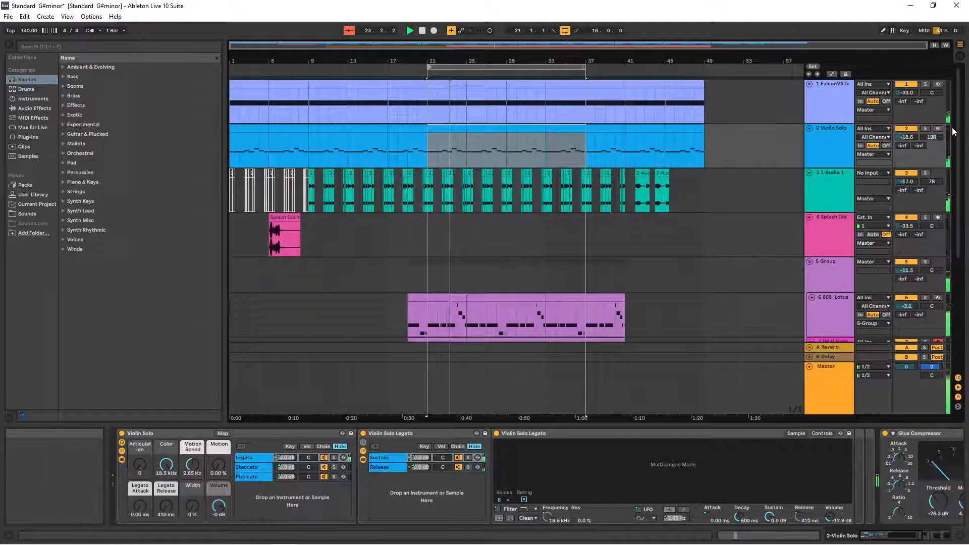
left_click(926, 128)
left_click_drag(427, 66, 466, 66)
left_click_drag(586, 67, 507, 67)
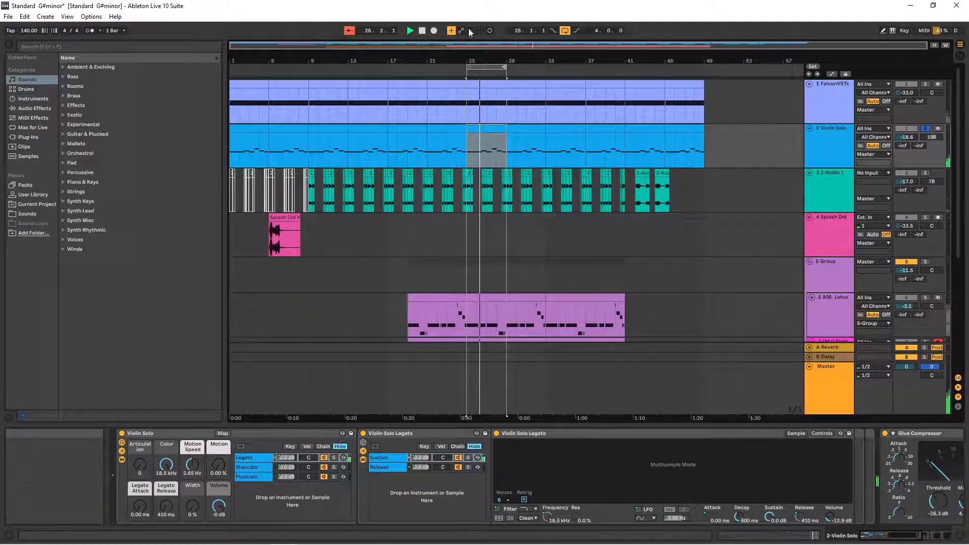
key("space")
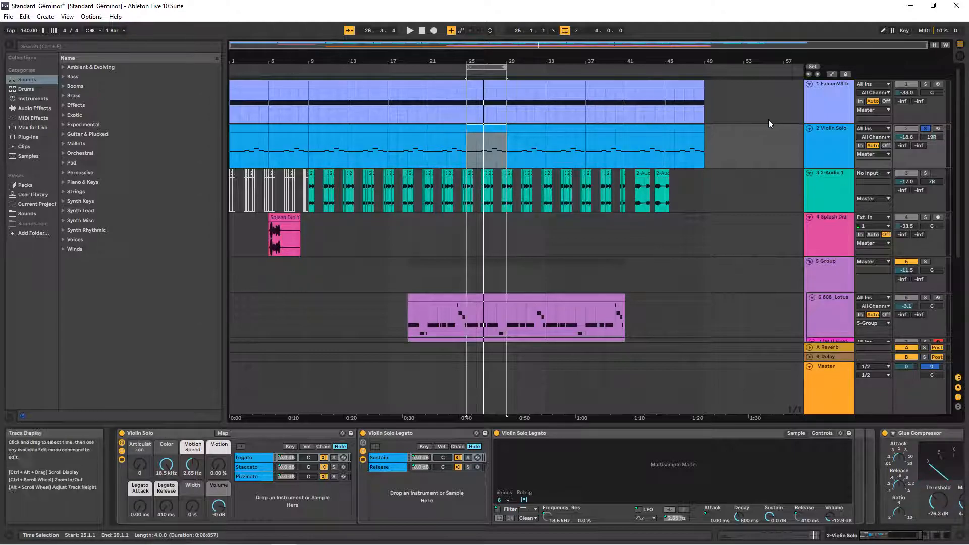
Step: Toggle the Violin Solo track's solo off and on again and audition it within the loop
left_click(924, 129)
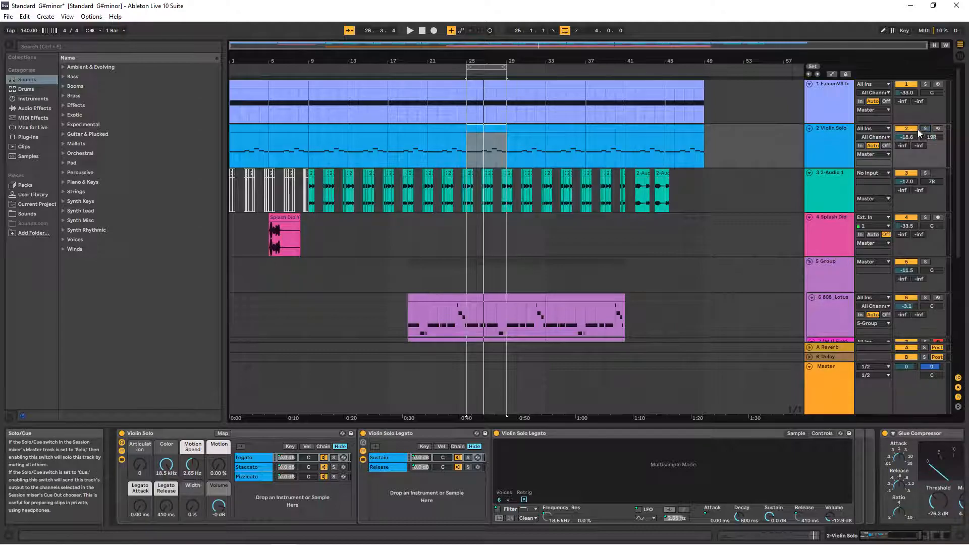
left_click(826, 144)
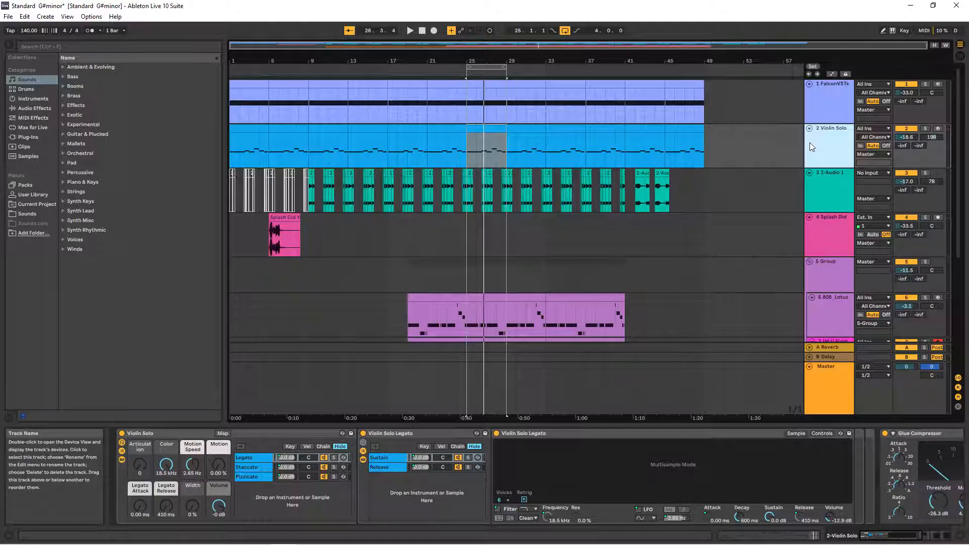
left_click(927, 129)
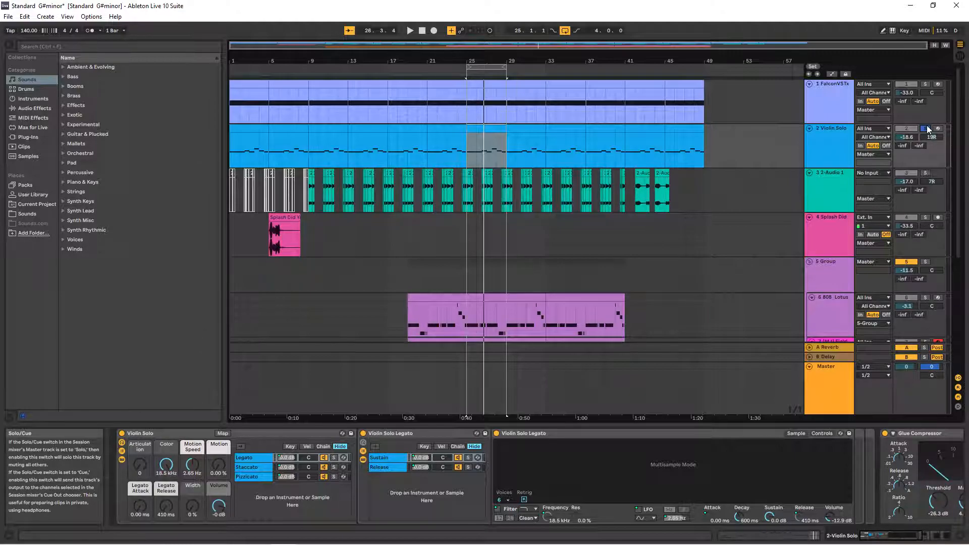
key("space")
key("space")
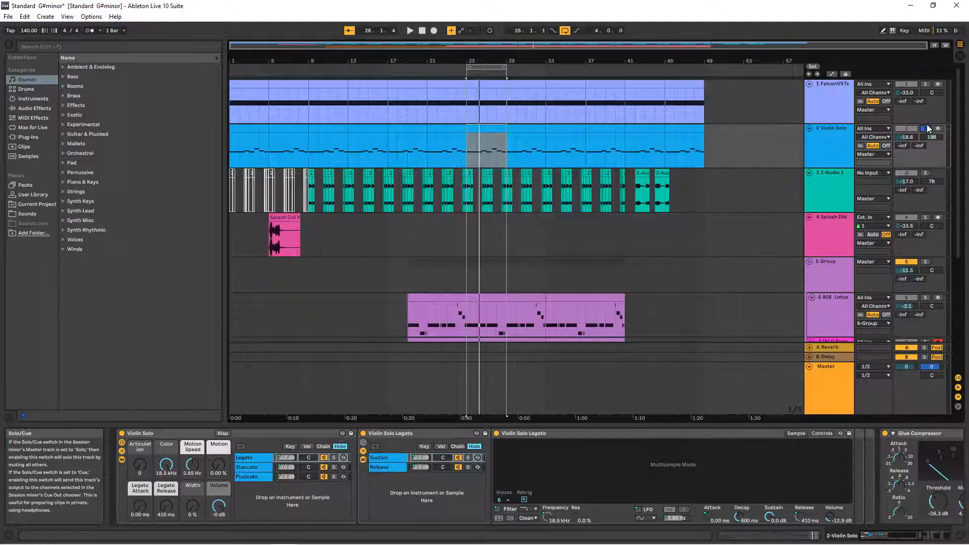
Step: Insert a new audio track directly below the Violin Solo track
left_click(833, 143)
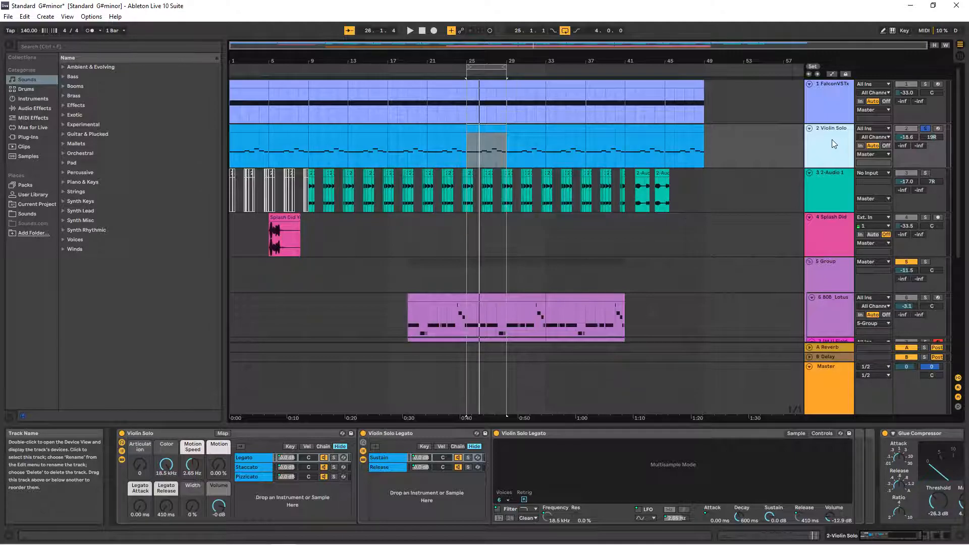
right_click(832, 140)
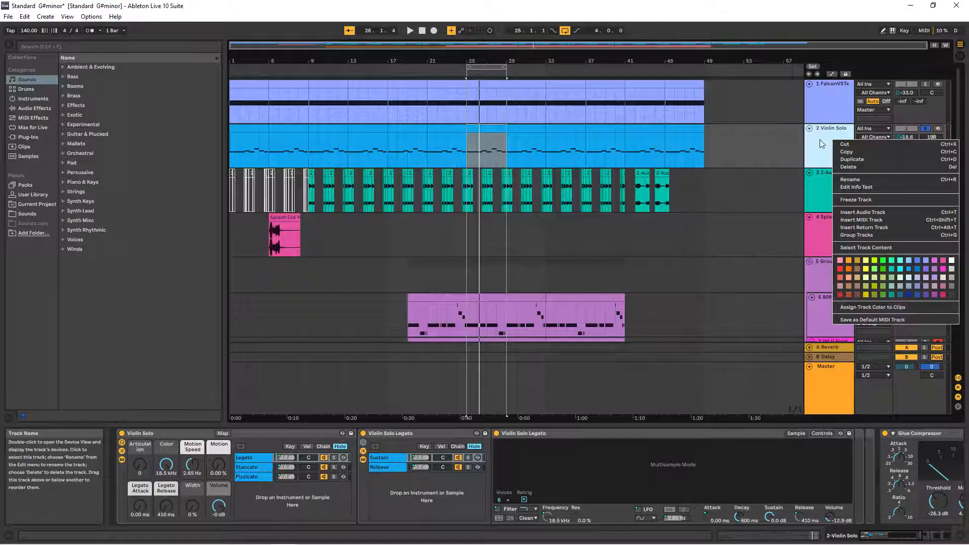
right_click(820, 139)
right_click(819, 139)
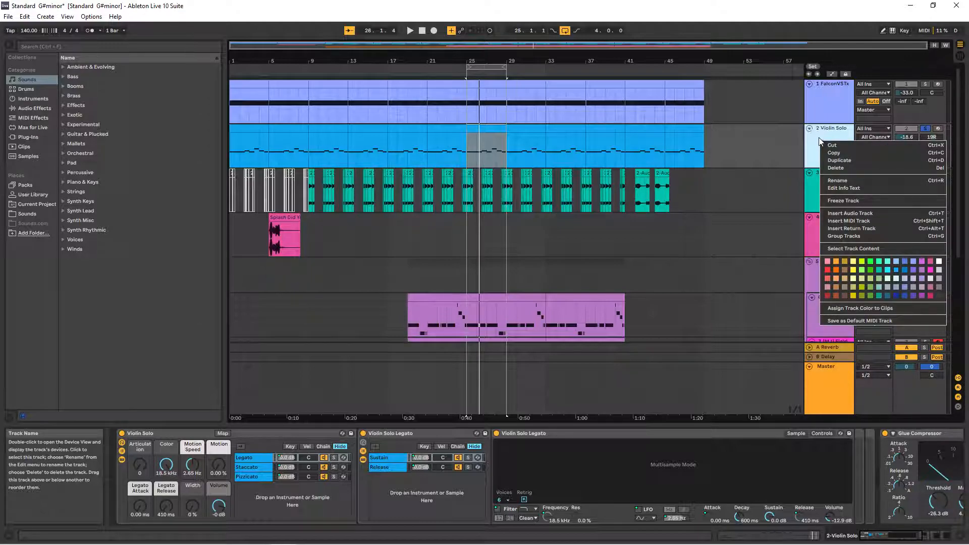
left_click(842, 213)
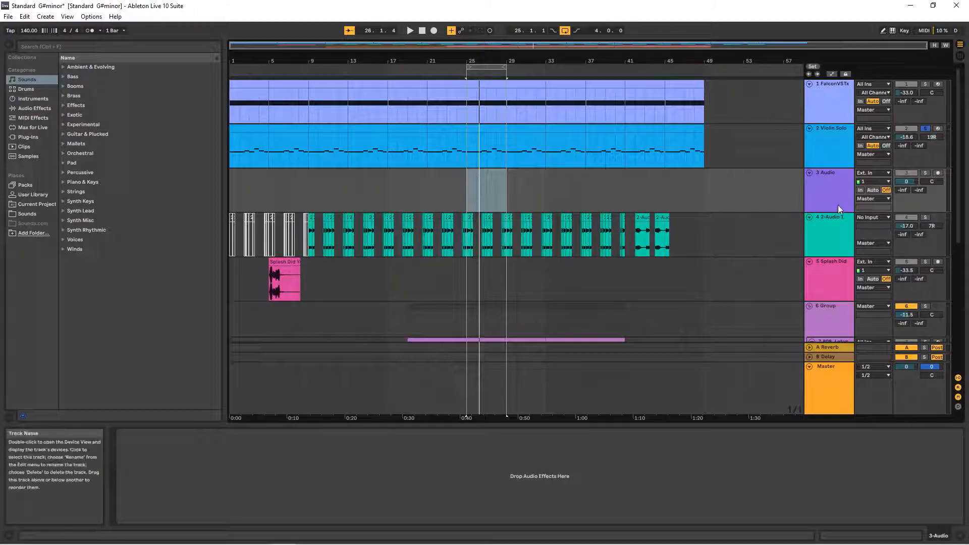
Step: Solo the new audio track, set its input to 2-Violin Solo, and arm it for recording
left_click(837, 200)
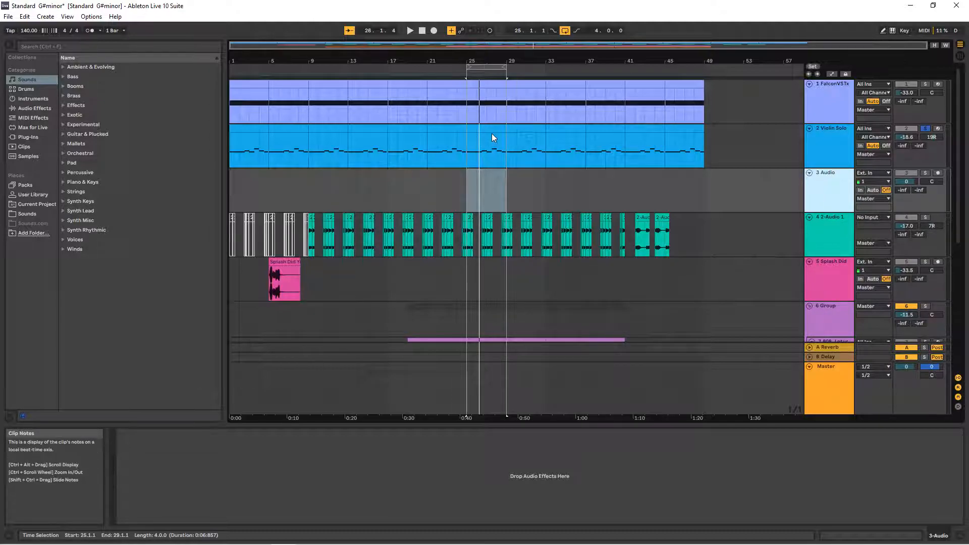
left_click(831, 197)
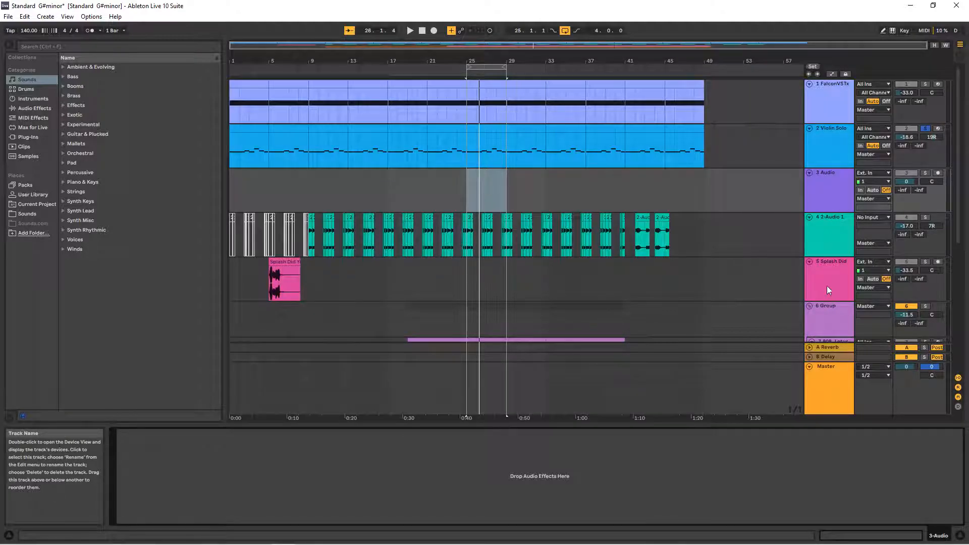
left_click(832, 200)
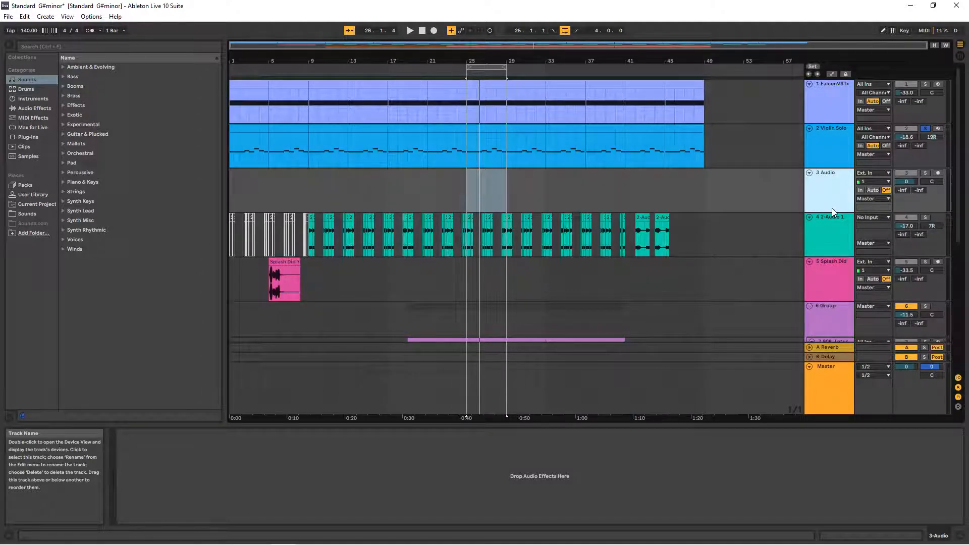
left_click(926, 172)
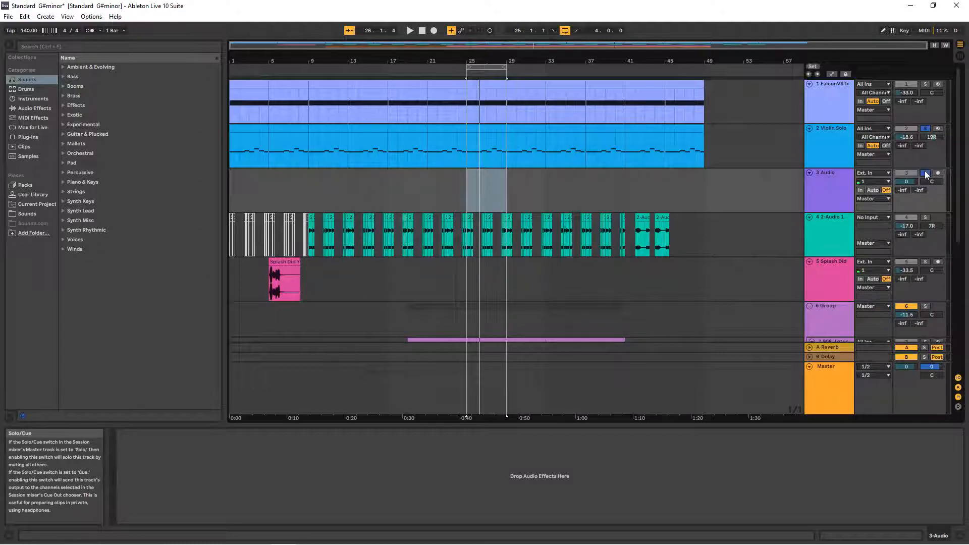
left_click(871, 175)
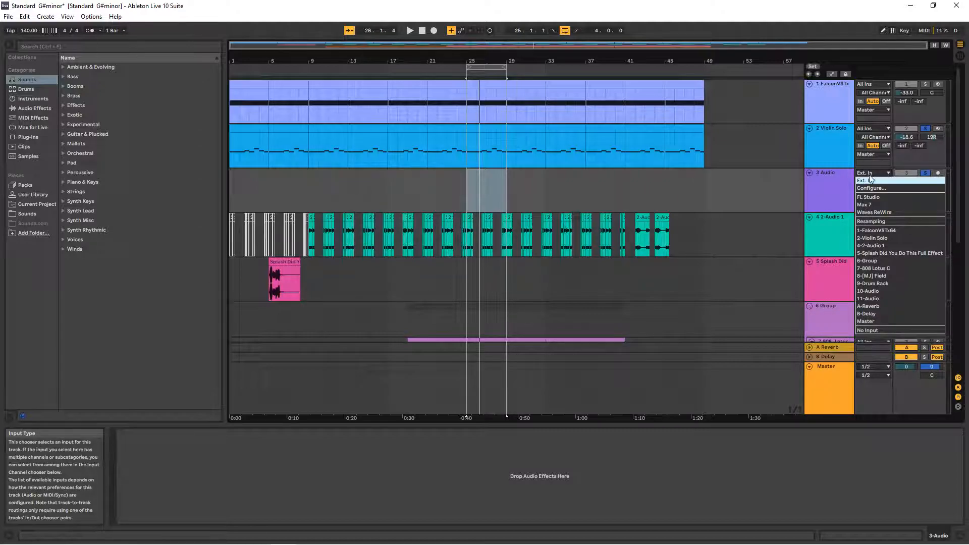
left_click(883, 237)
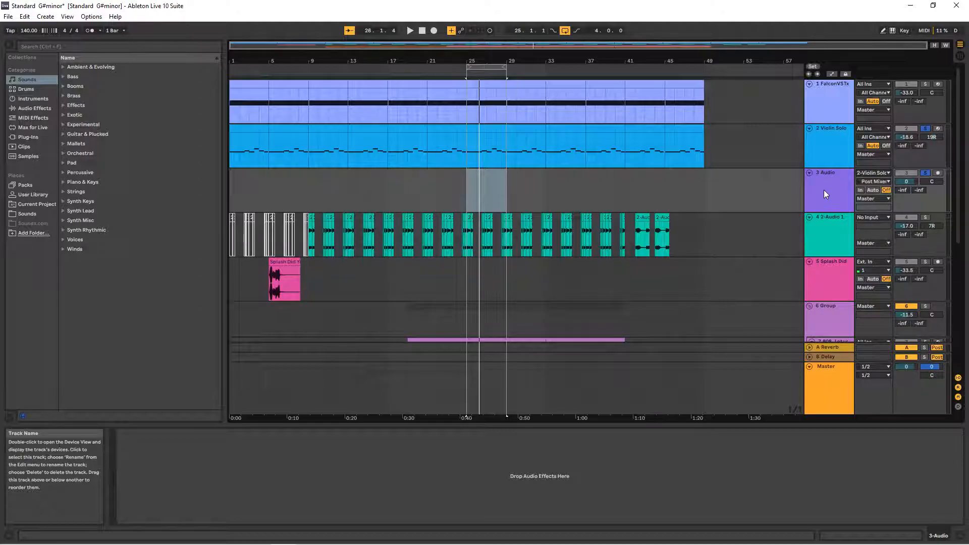
left_click(938, 173)
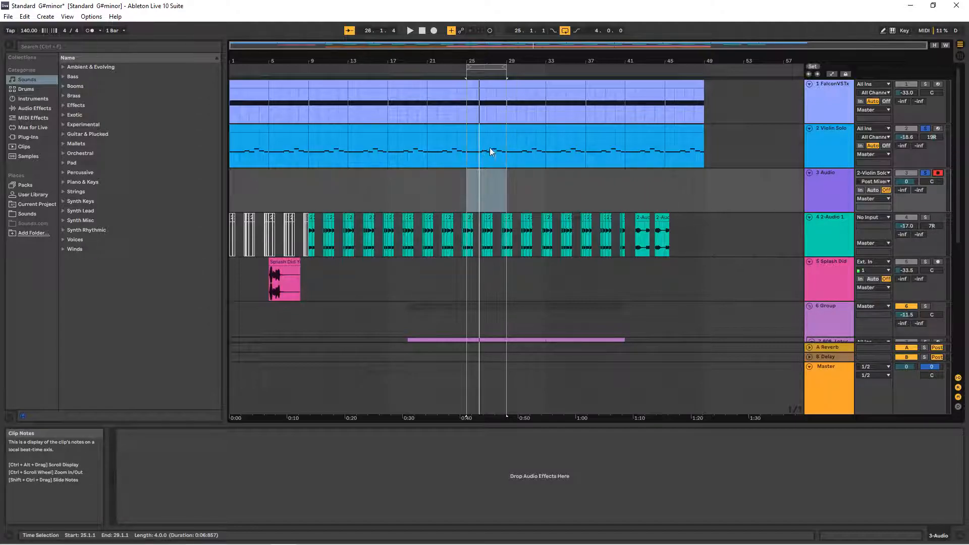
Step: Record the violin onto the new audio track from bar 25 through the loop, stop, and undo the last recording pass
left_click(469, 188)
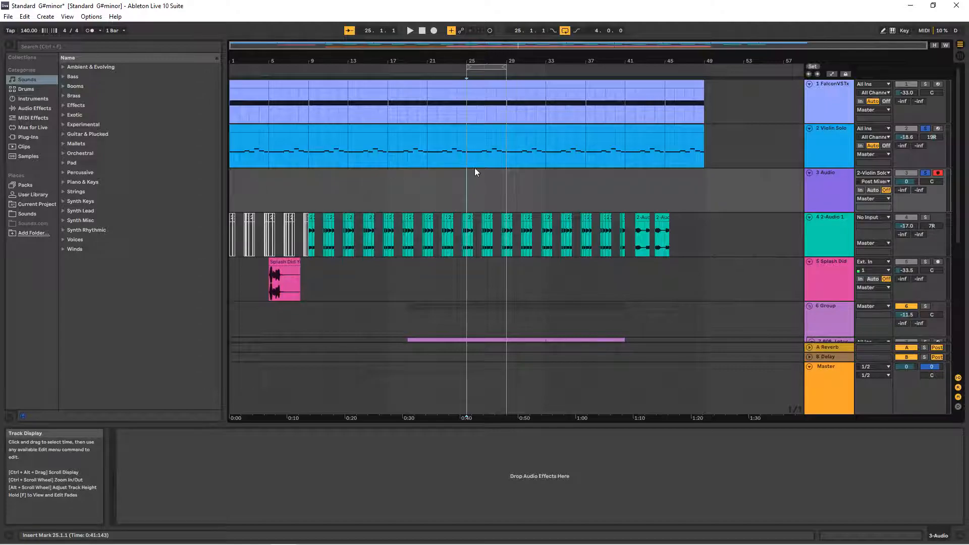
left_click(433, 31)
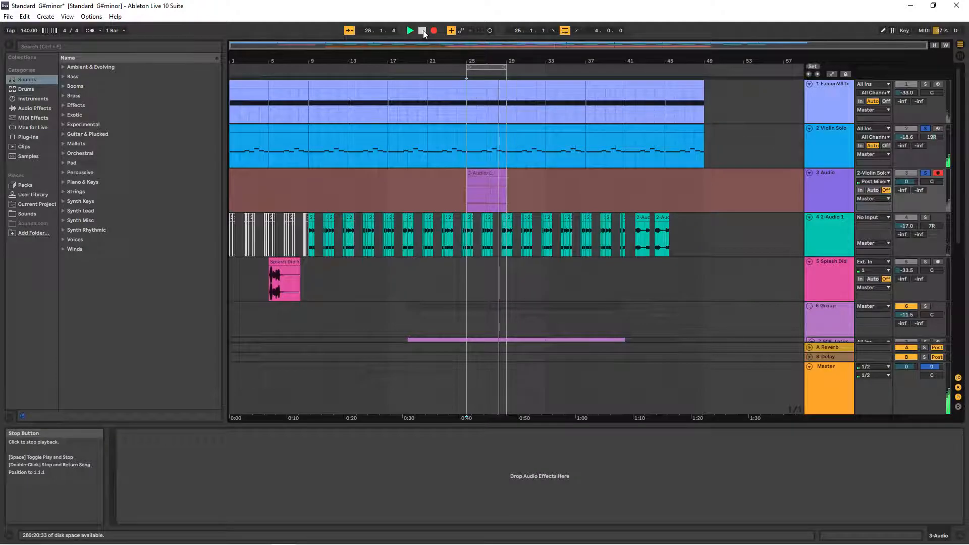
left_click(423, 30)
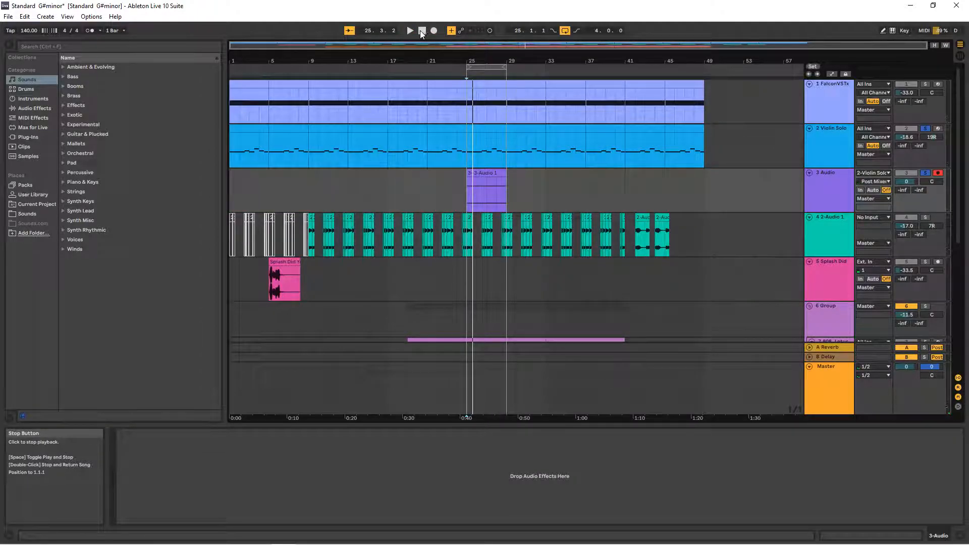
left_click(25, 17)
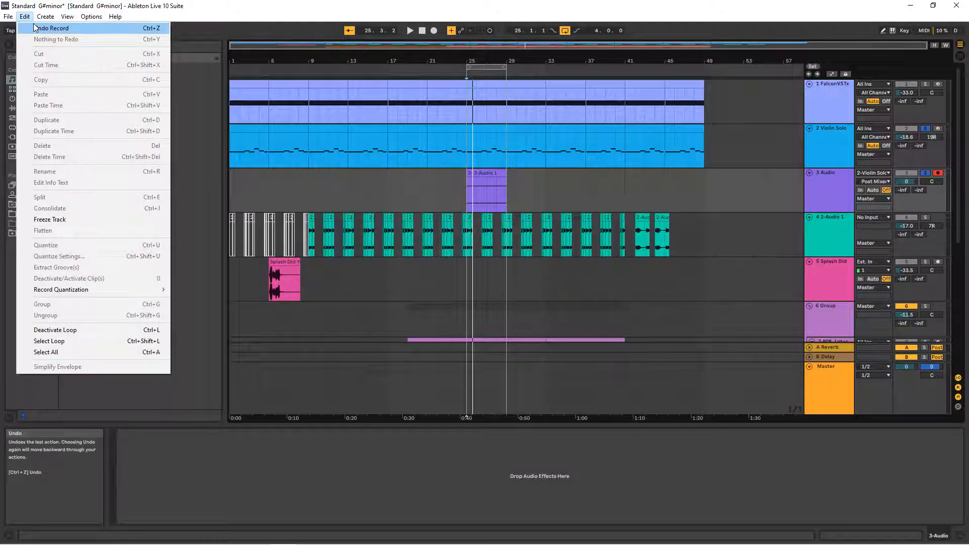
left_click(34, 28)
left_click(408, 174)
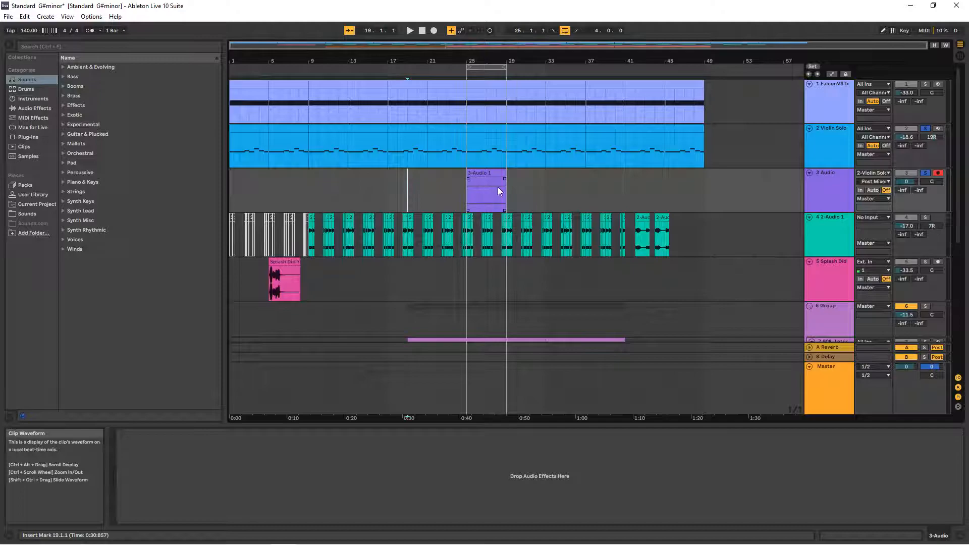
Step: Disarm the new audio track, leave only that track soloed, and play its recorded clip from bar 25
left_click(938, 174)
left_click(926, 173)
left_click(469, 188)
key("space")
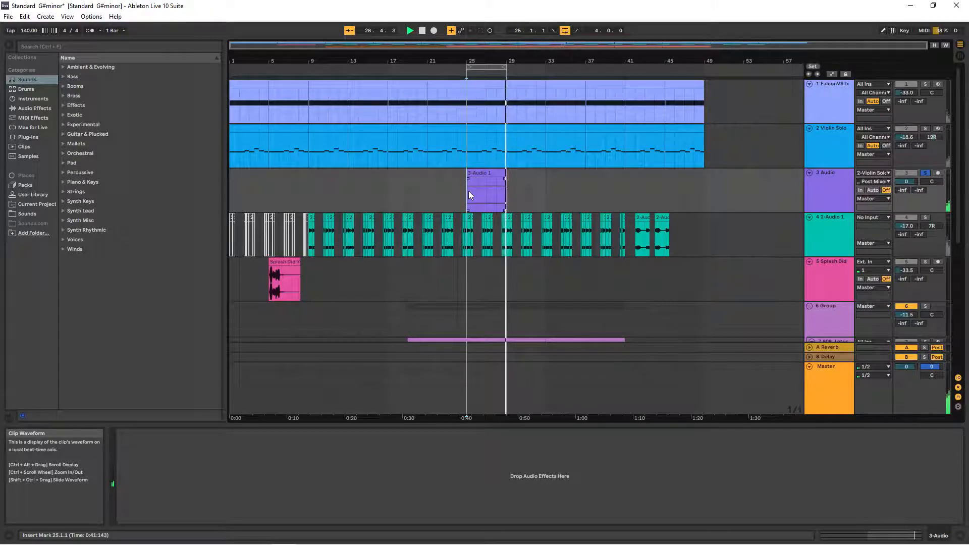
Step: Insert another audio track below the Violin Solo track and move the loop to bars 29 to 33
left_click(841, 137)
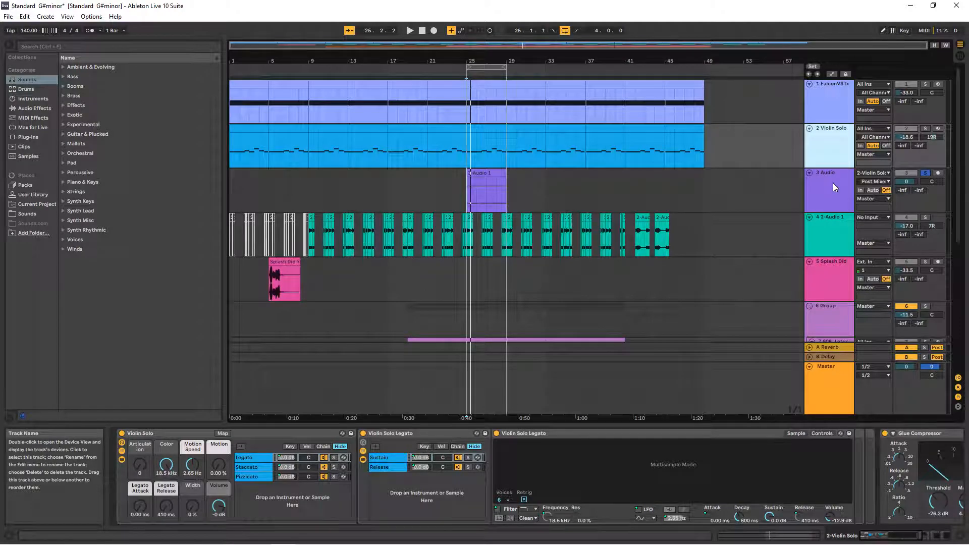
right_click(835, 154)
left_click(865, 228)
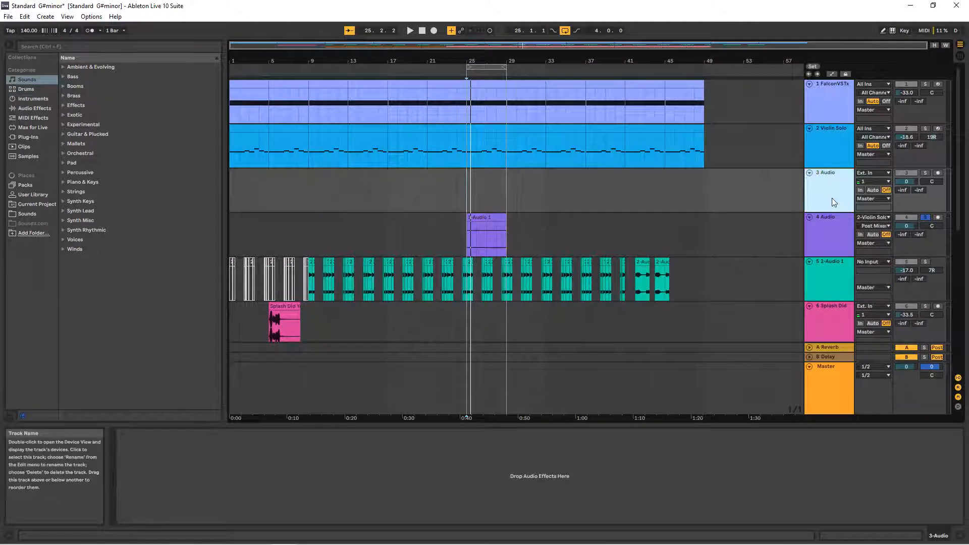
left_click_drag(489, 68, 529, 70)
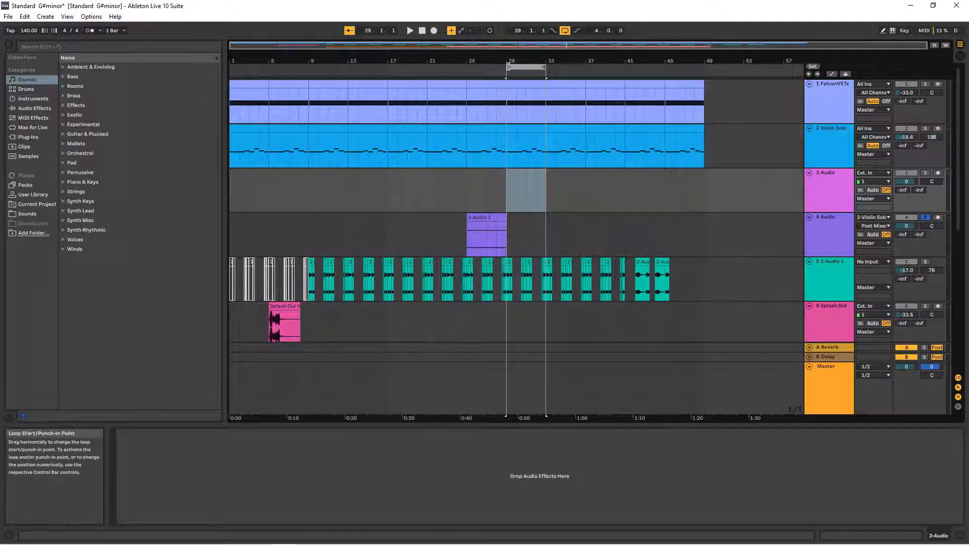
Step: Extend the arrangement loop to span bars 1 to 49 and solo the Violin Solo track and the new audio track below it
left_click_drag(509, 67, 232, 67)
left_click_drag(545, 69, 705, 67)
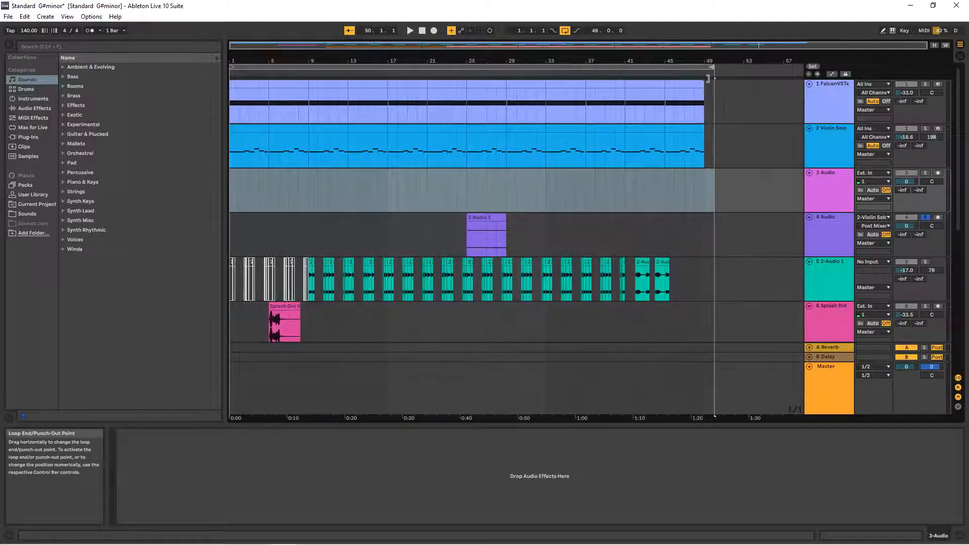
left_click(924, 128)
left_click(925, 174)
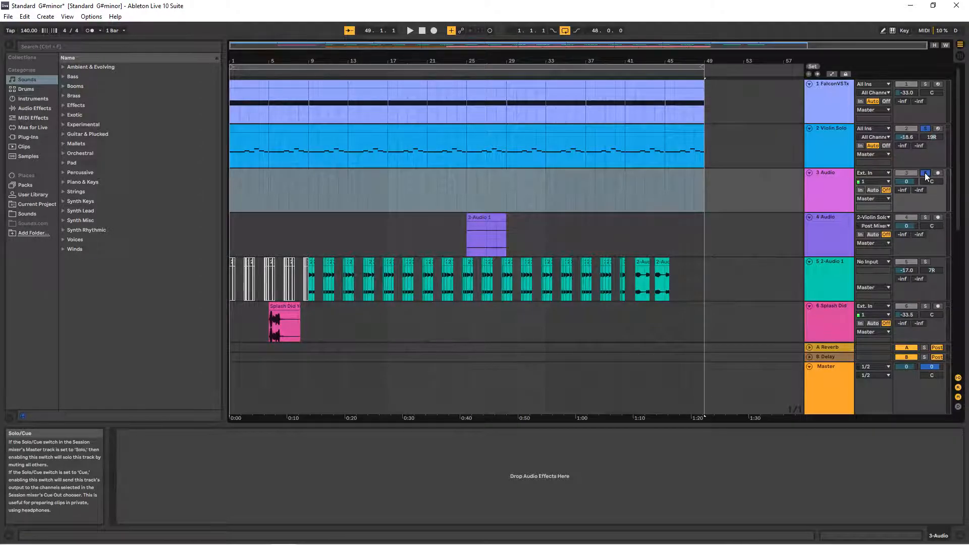
Step: Consolidate the Violin Solo track's MIDI from bar 1 to bar 49 into a single clip
left_click(810, 155)
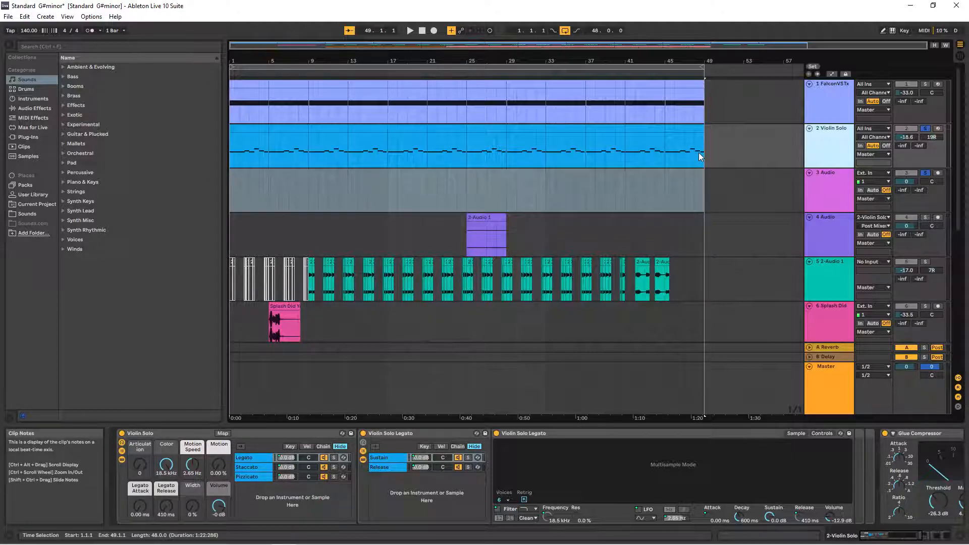
left_click_drag(702, 152, 231, 152)
right_click(288, 148)
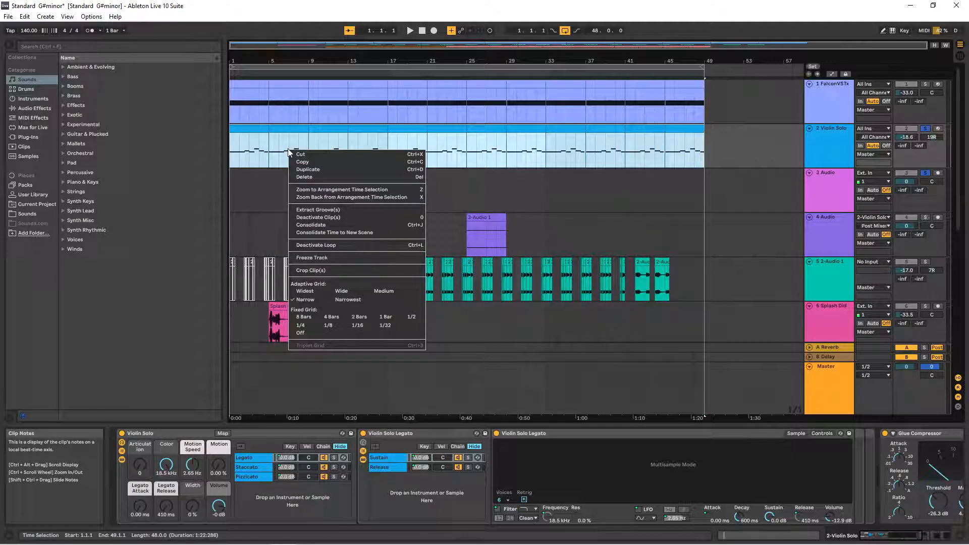
left_click(322, 225)
left_click(320, 214)
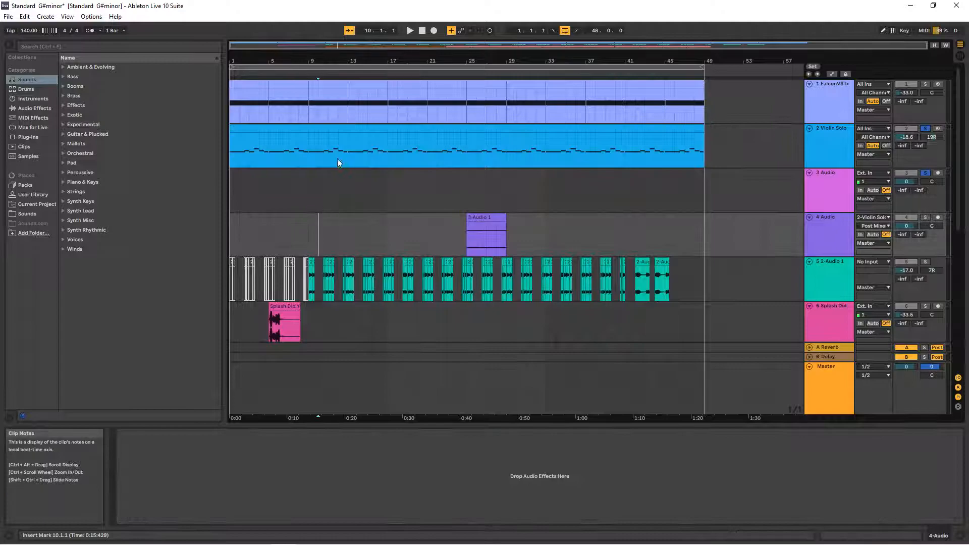
left_click(277, 139)
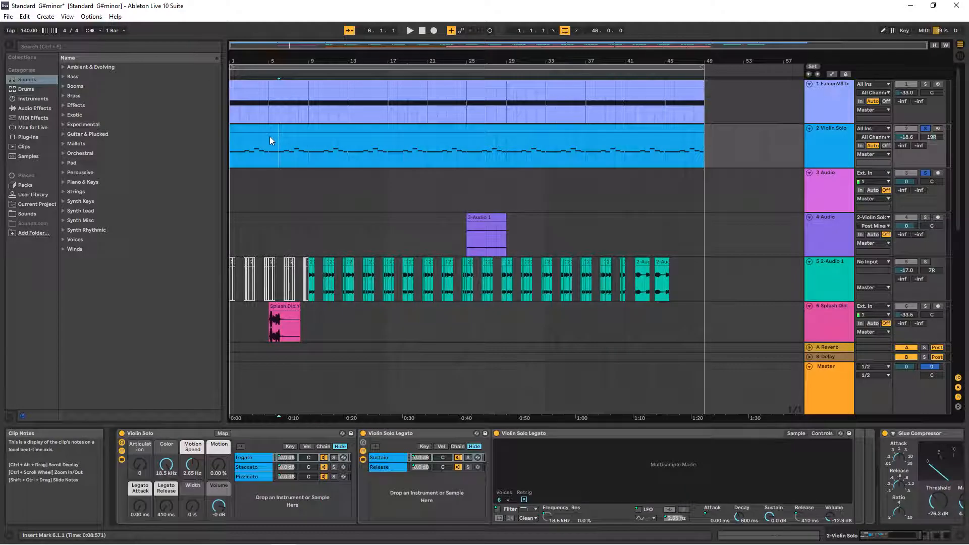
left_click(417, 131)
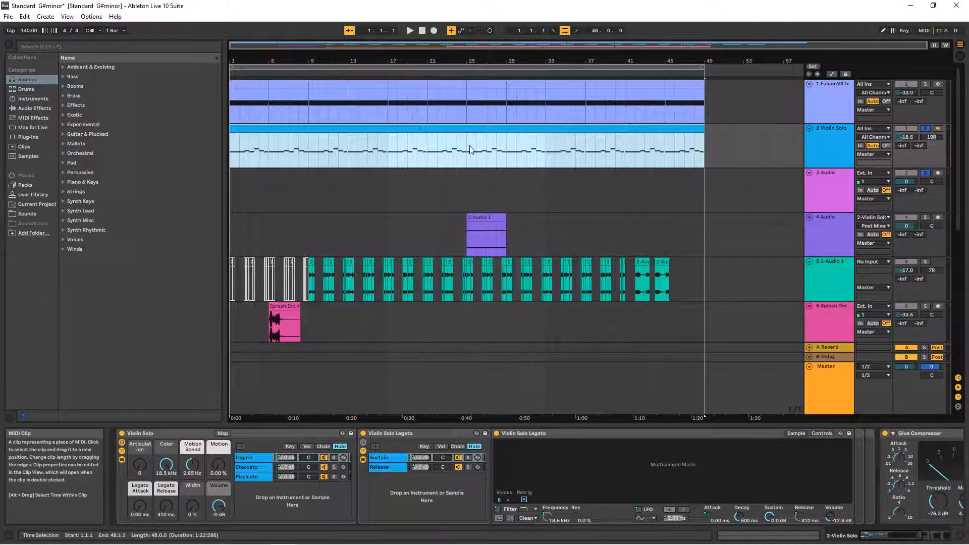
right_click(611, 132)
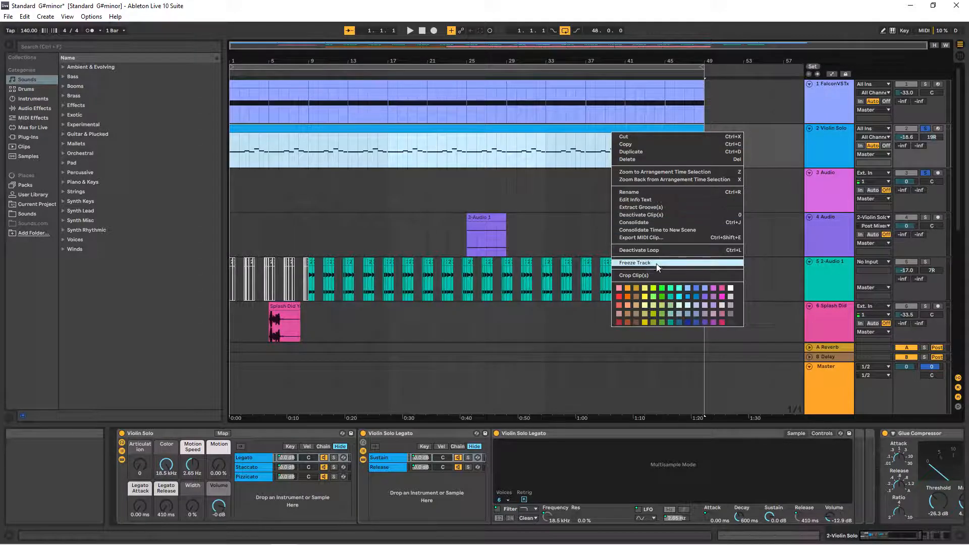
left_click(550, 130)
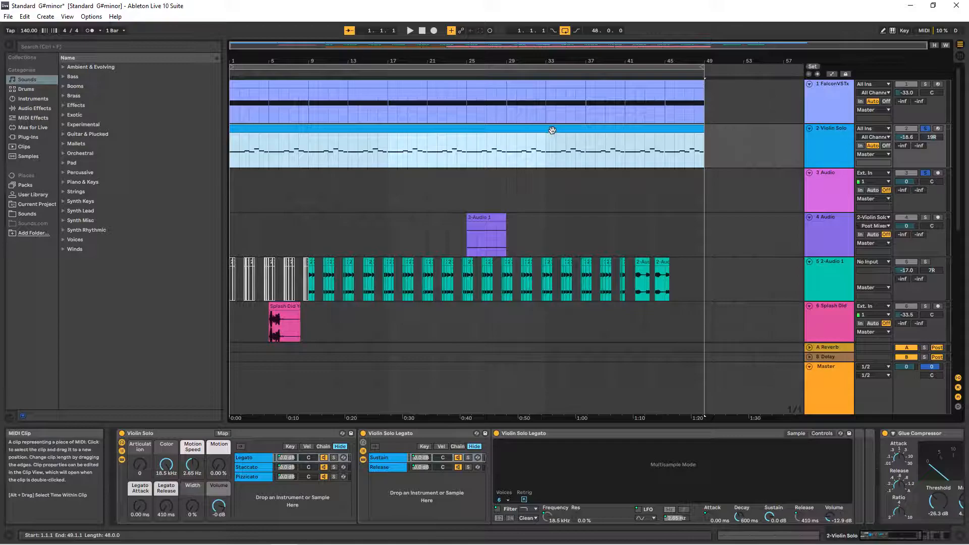
right_click(819, 147)
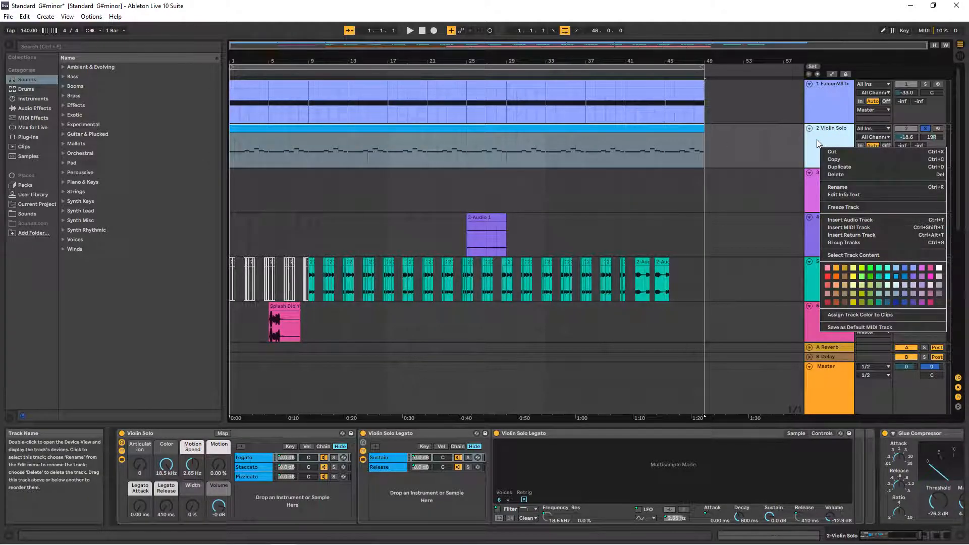
Step: Freeze the Violin Solo track from its full-length MIDI clip
left_click(642, 128)
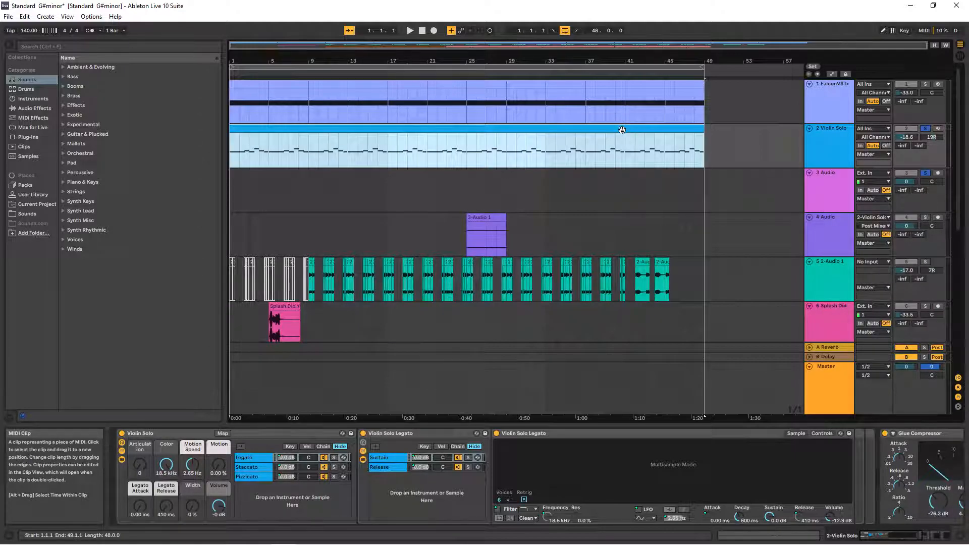
right_click(622, 130)
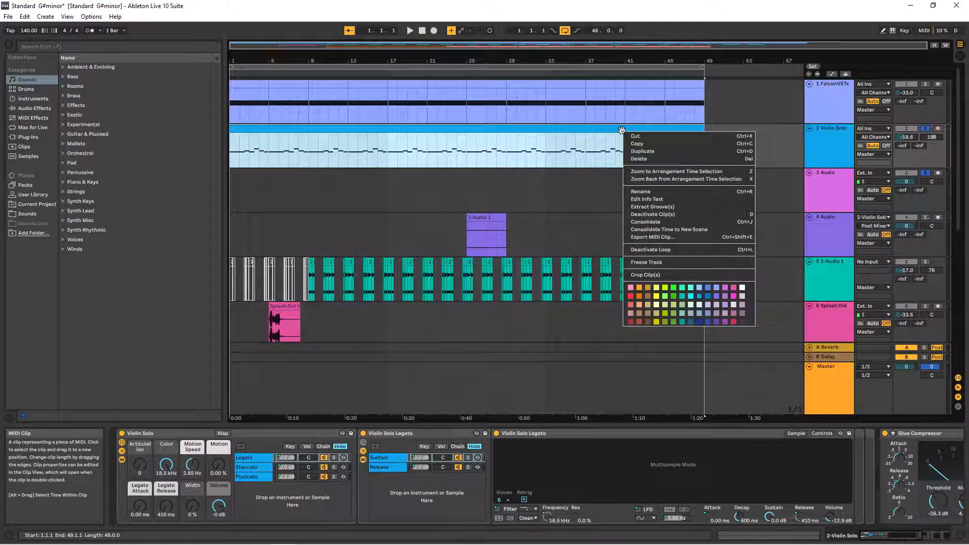
left_click(680, 262)
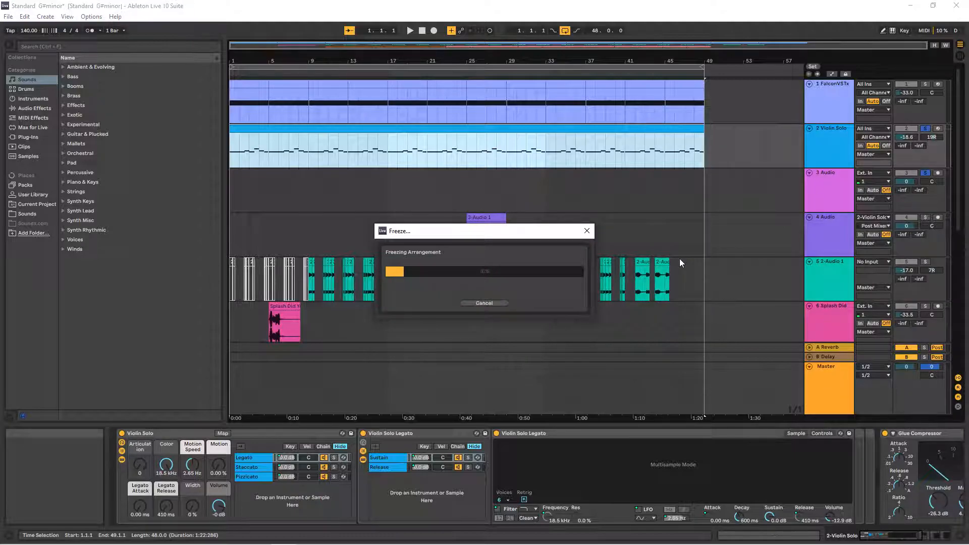